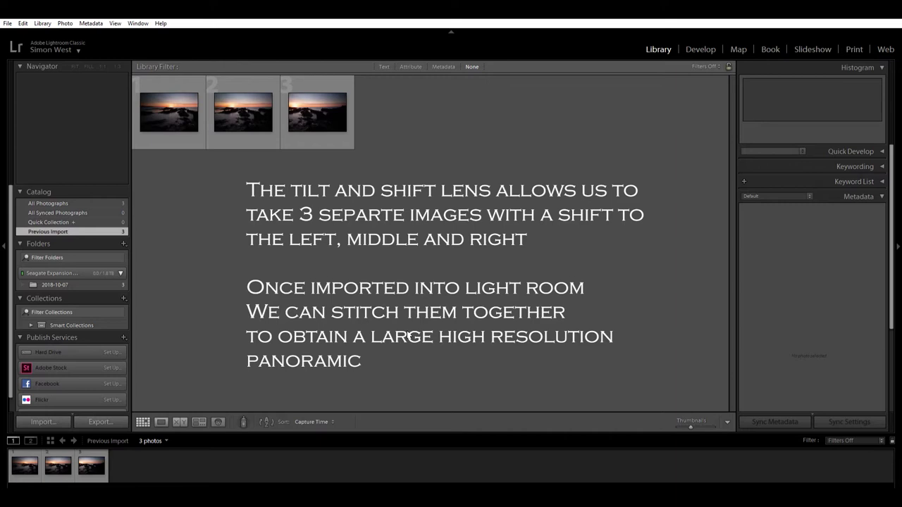
# - Merge the three selected seascape shots into a Photo Merge panorama
pyautogui.click(187, 86)
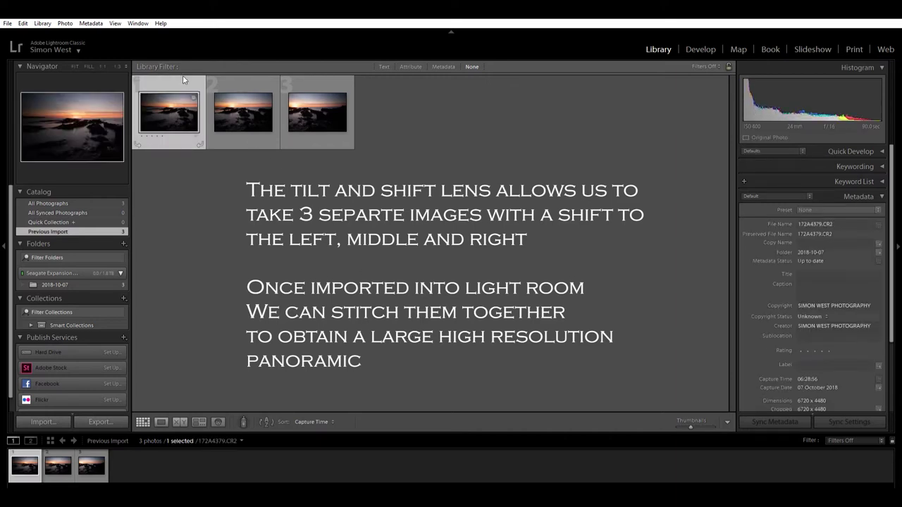
pyautogui.keyDown('shift'); pyautogui.click(312, 76); pyautogui.keyUp('shift')
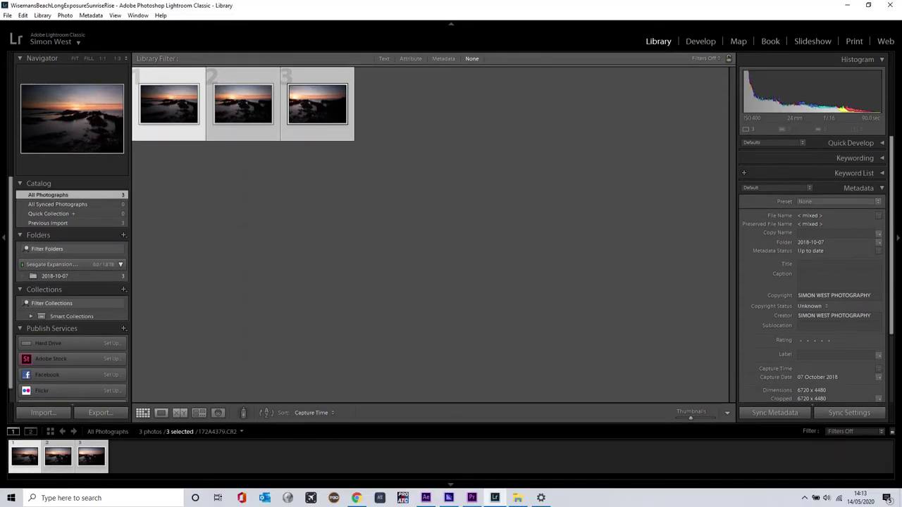
pyautogui.rightClick(322, 74)
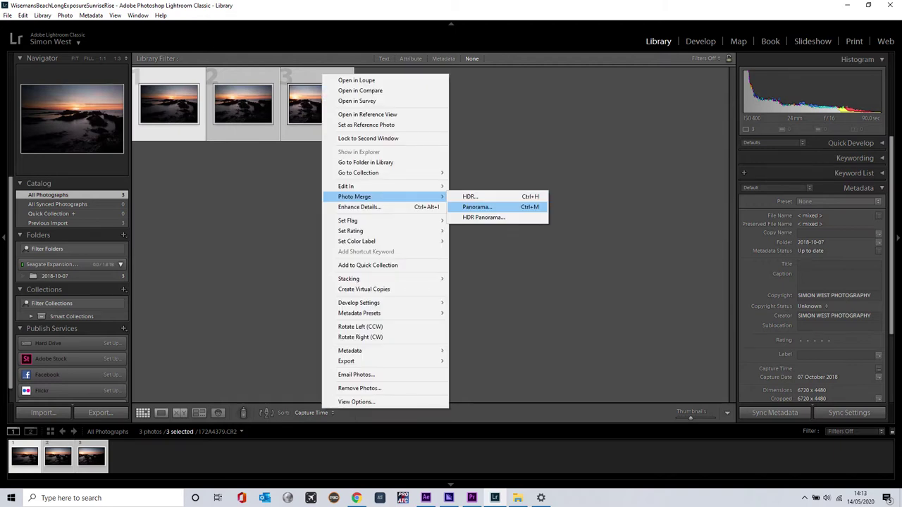
pyautogui.click(477, 206)
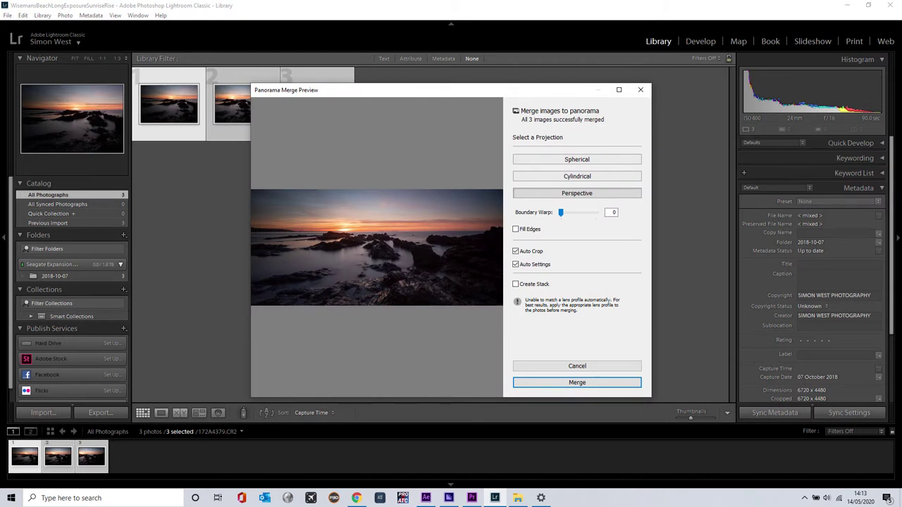
pyautogui.press('Return')
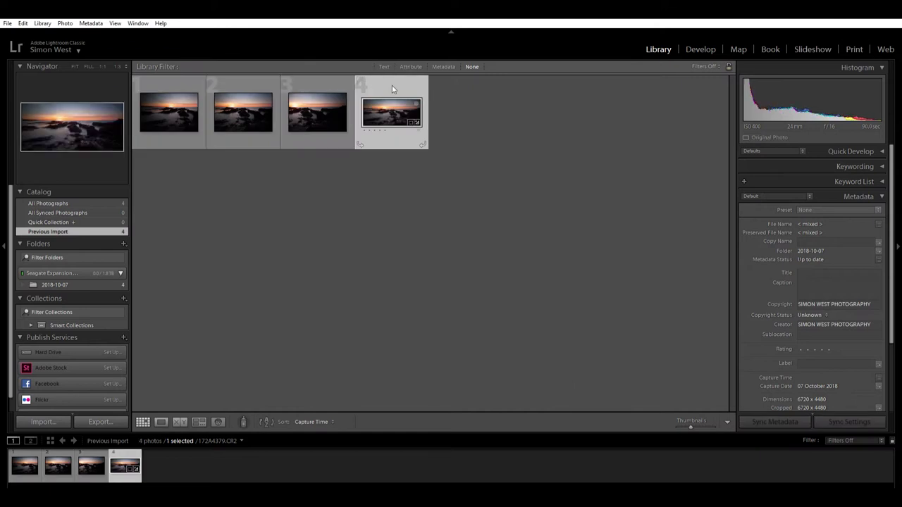
# - Level the panorama's horizon to a 0.25 straighten angle along the sea line
pyautogui.click(695, 45)
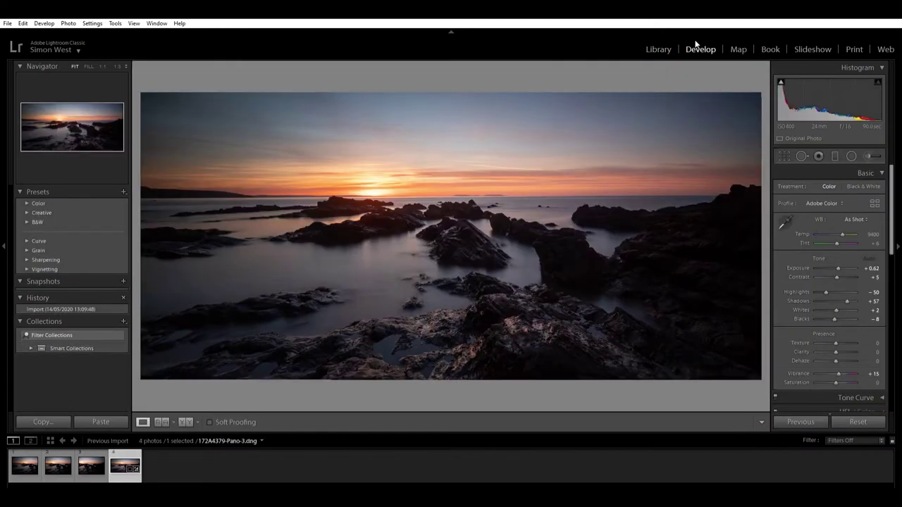
pyautogui.click(783, 158)
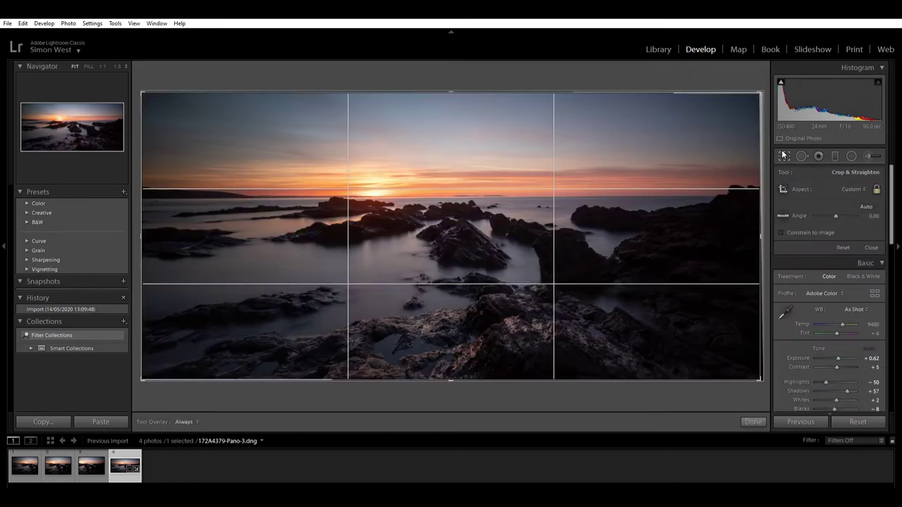
pyautogui.click(789, 209)
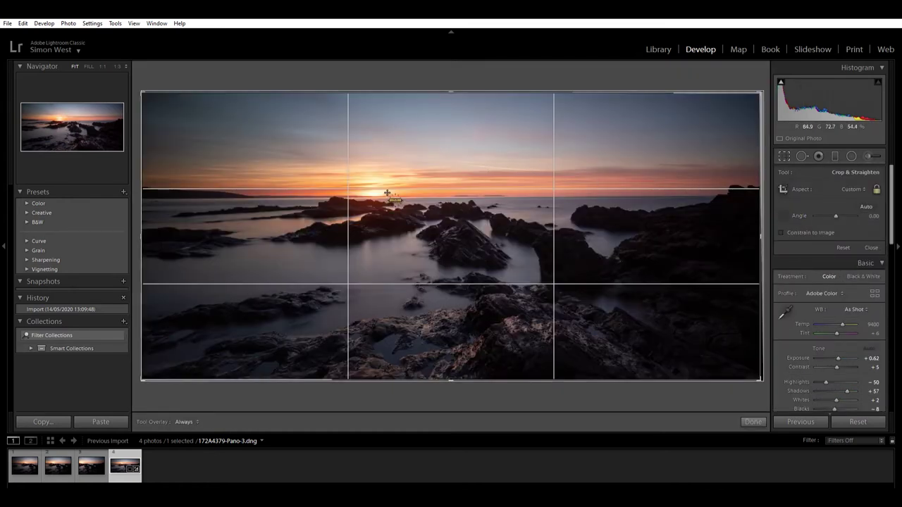
pyautogui.moveTo(382, 197)
pyautogui.mouseDown()
pyautogui.moveTo(685, 205)
pyautogui.moveTo(712, 197)
pyautogui.mouseUp()
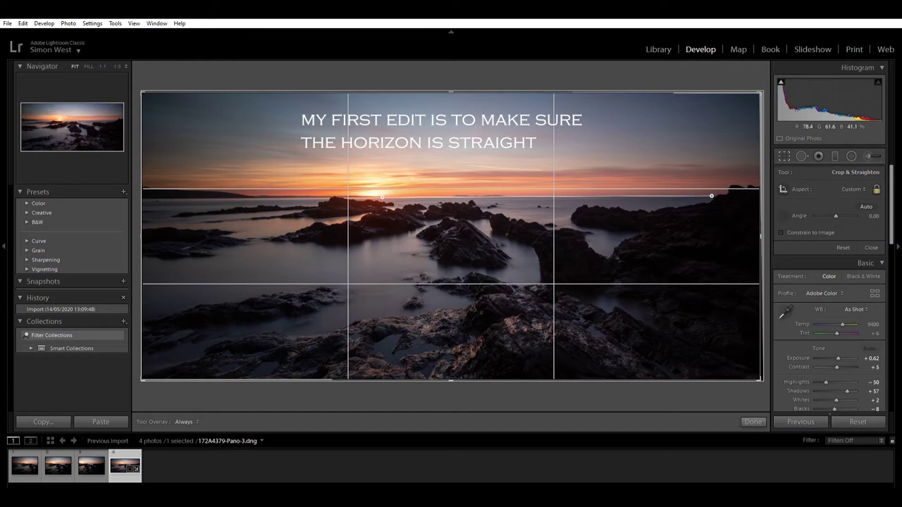
pyautogui.moveTo(711, 196); pyautogui.dragTo(711, 196)
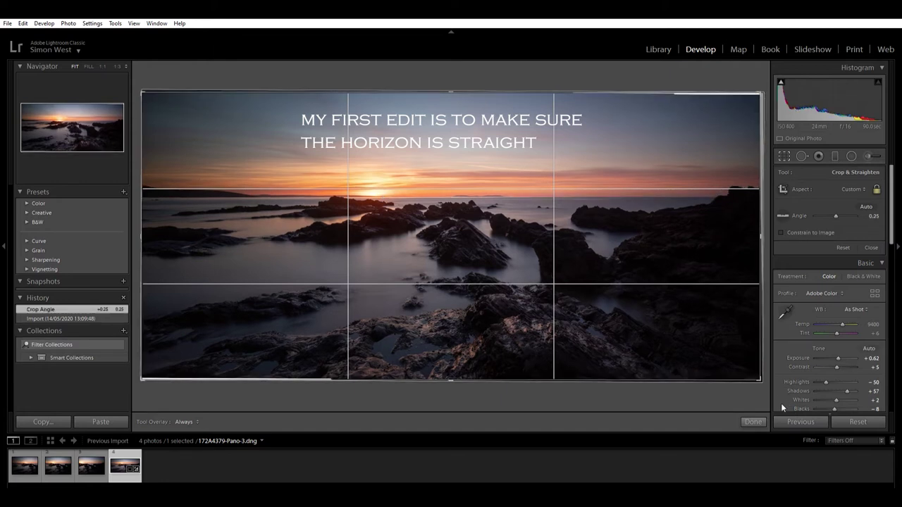
pyautogui.click(760, 417)
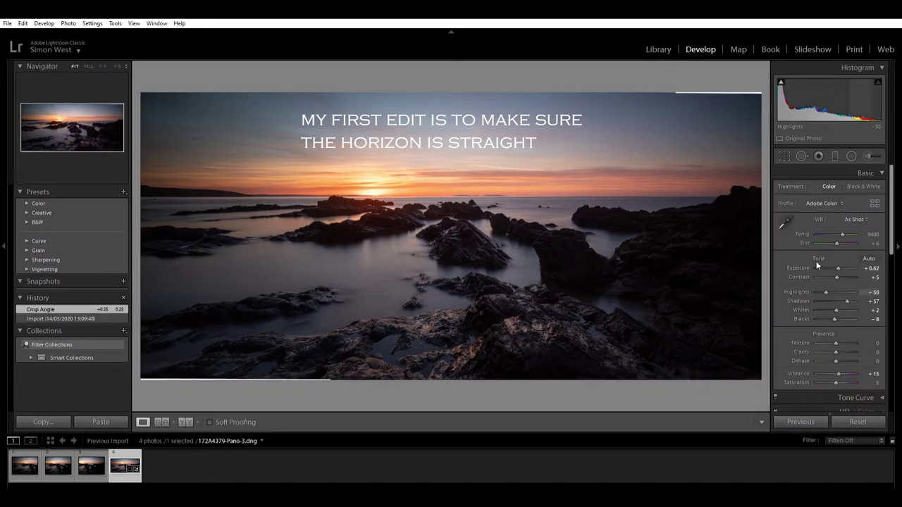
# - Crop the panorama by pulling the top and bottom edges slightly inward
pyautogui.click(783, 156)
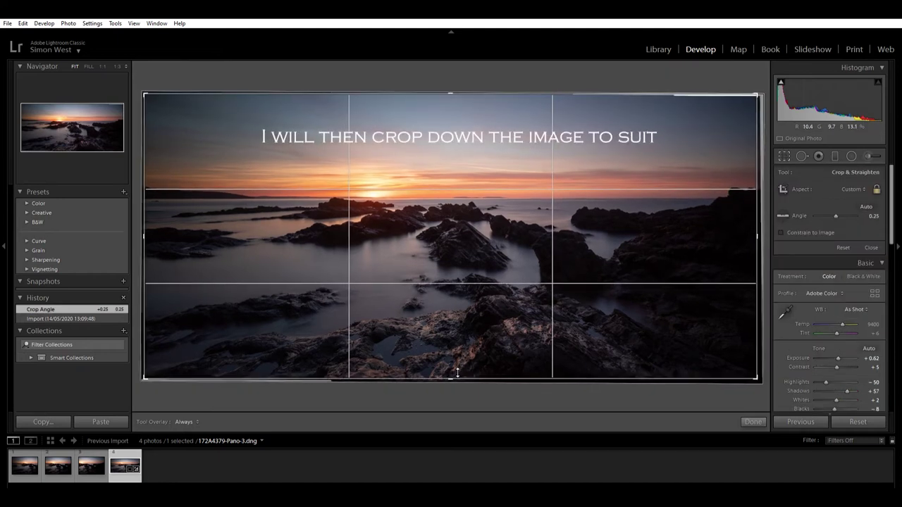
pyautogui.moveTo(456, 375); pyautogui.dragTo(455, 371)
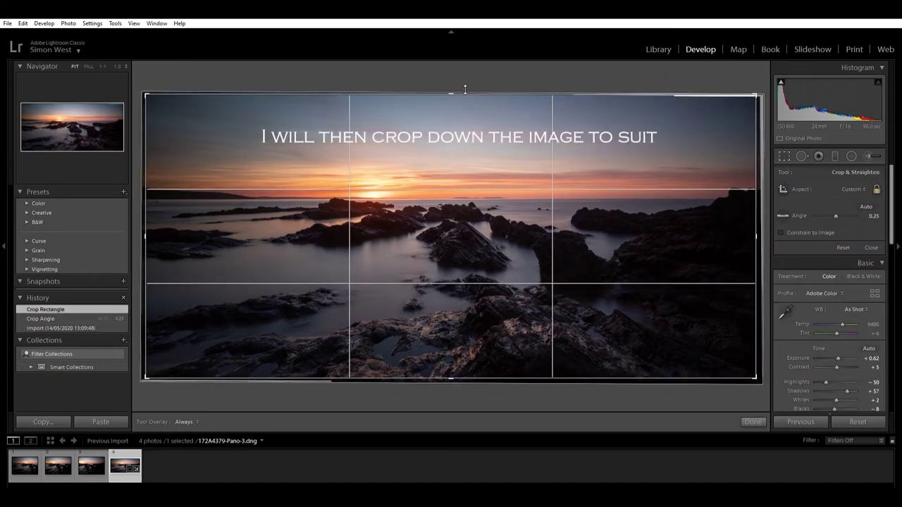
pyautogui.moveTo(465, 88); pyautogui.dragTo(464, 91)
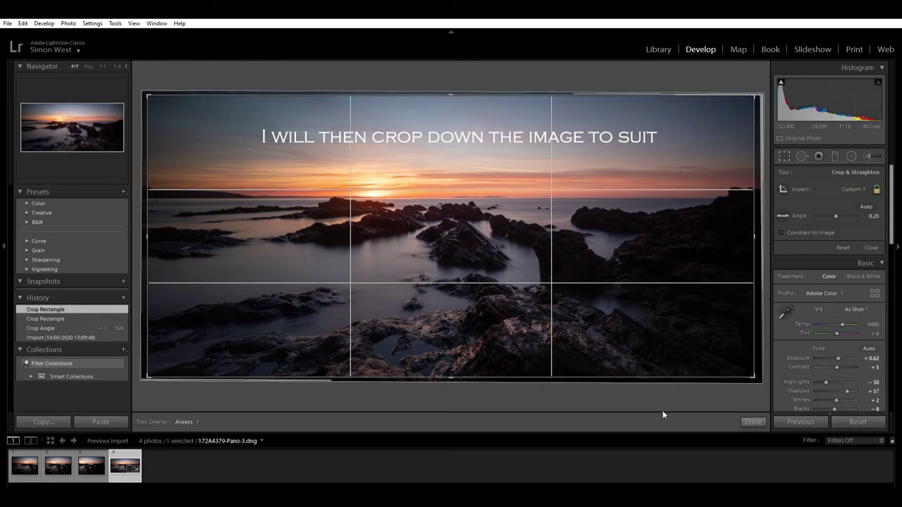
pyautogui.click(753, 421)
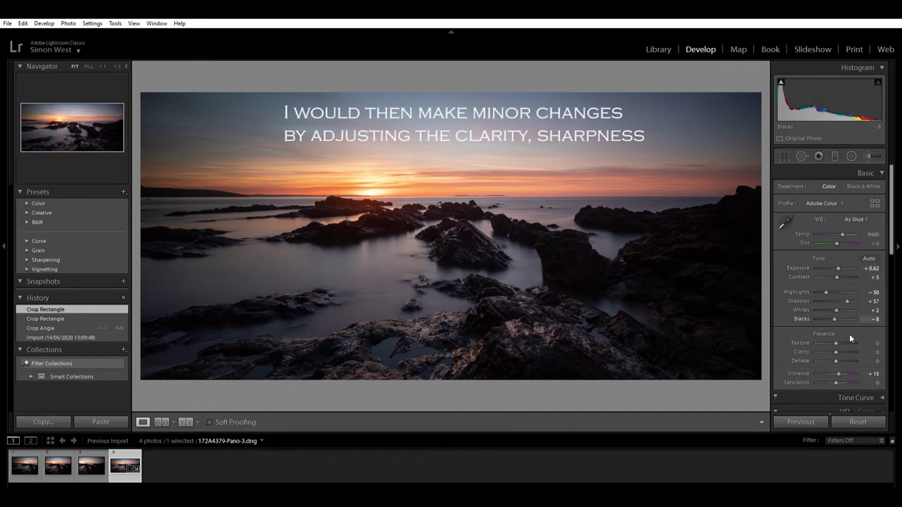
# - Raise clarity to +24, lift blacks to +33 and lower whites to -2 while watching clipping
pyautogui.moveTo(836, 345); pyautogui.dragTo(838, 339)
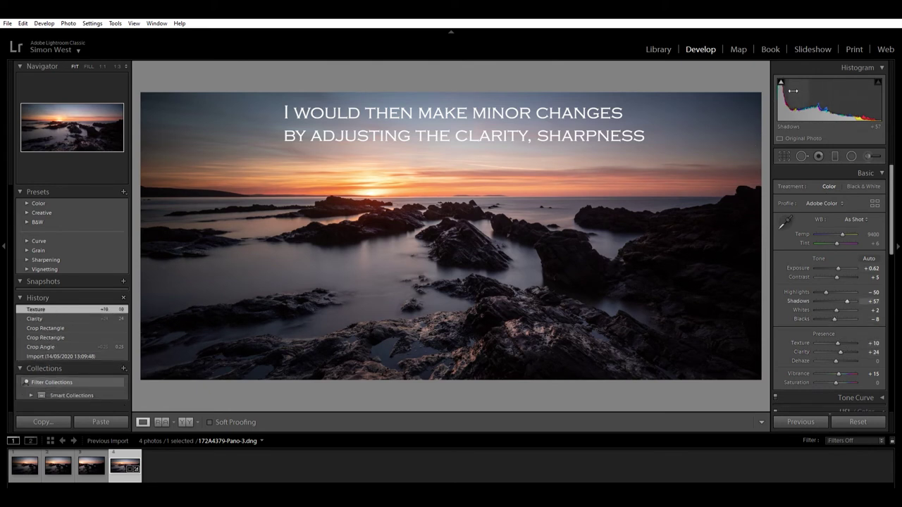
pyautogui.moveTo(838, 315); pyautogui.dragTo(843, 315)
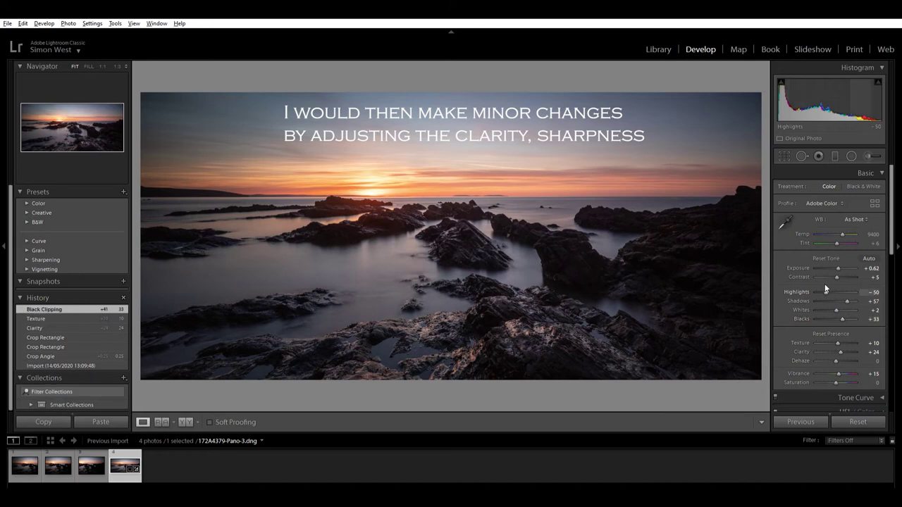
pyautogui.keyDown('alt'); pyautogui.click(826, 291); pyautogui.keyUp('alt')
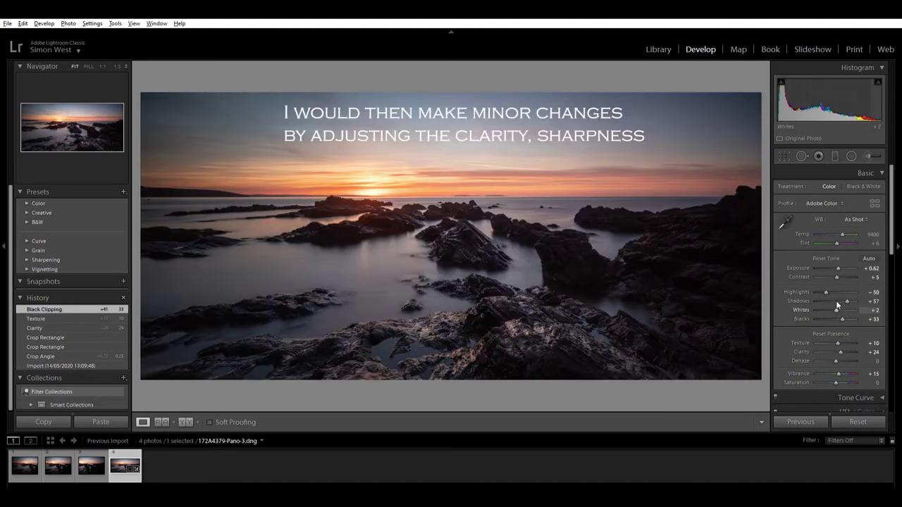
pyautogui.keyDown('alt'); pyautogui.click(837, 306); pyautogui.keyUp('alt')
pyautogui.moveTo(838, 300); pyautogui.dragTo(824, 281)
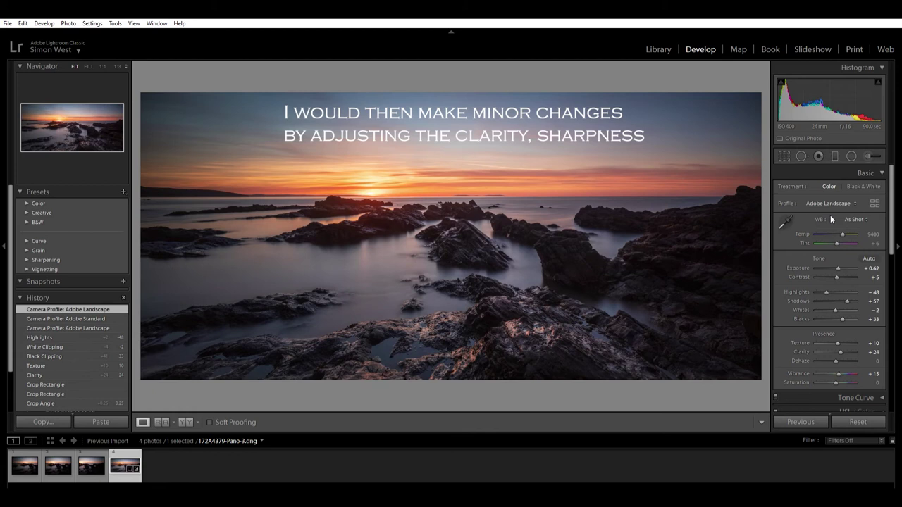
# - Set the tone curve Lights to +13 and Darks to -20
pyautogui.click(882, 170)
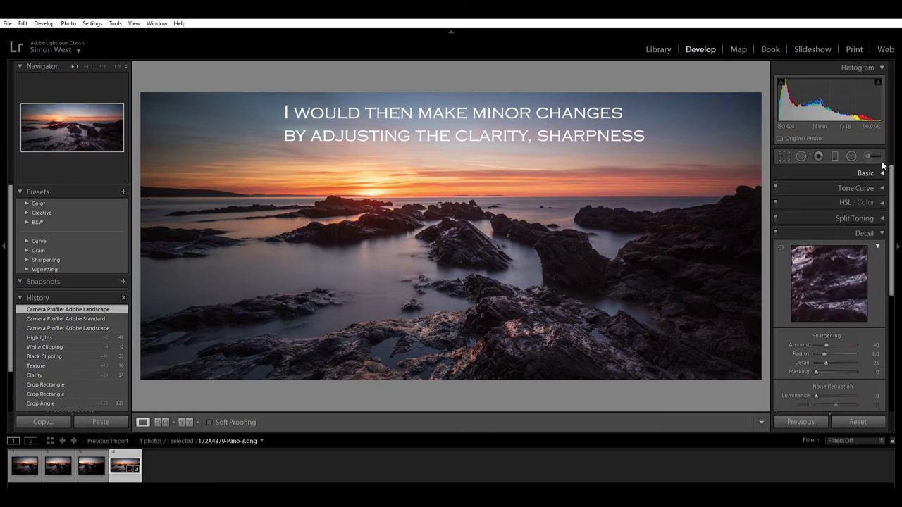
pyautogui.click(881, 185)
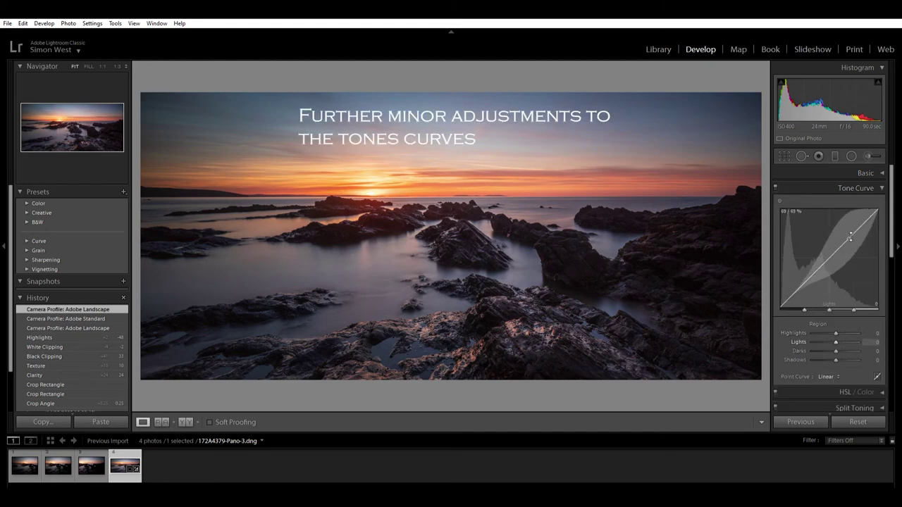
pyautogui.moveTo(850, 238); pyautogui.dragTo(847, 235)
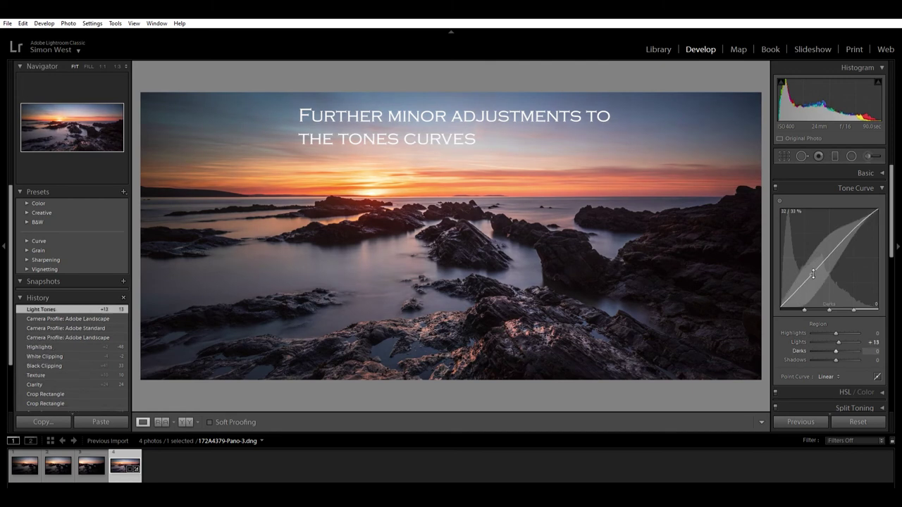
pyautogui.moveTo(812, 272); pyautogui.dragTo(813, 279)
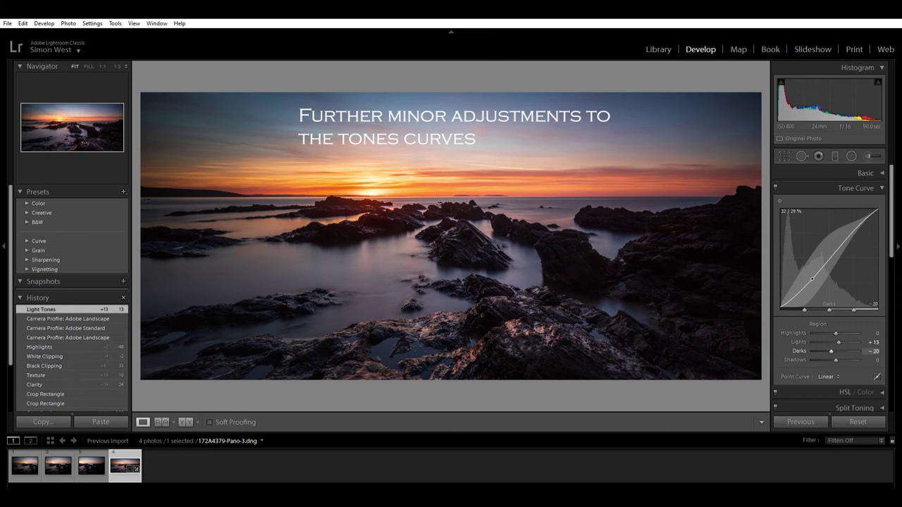
pyautogui.click(882, 181)
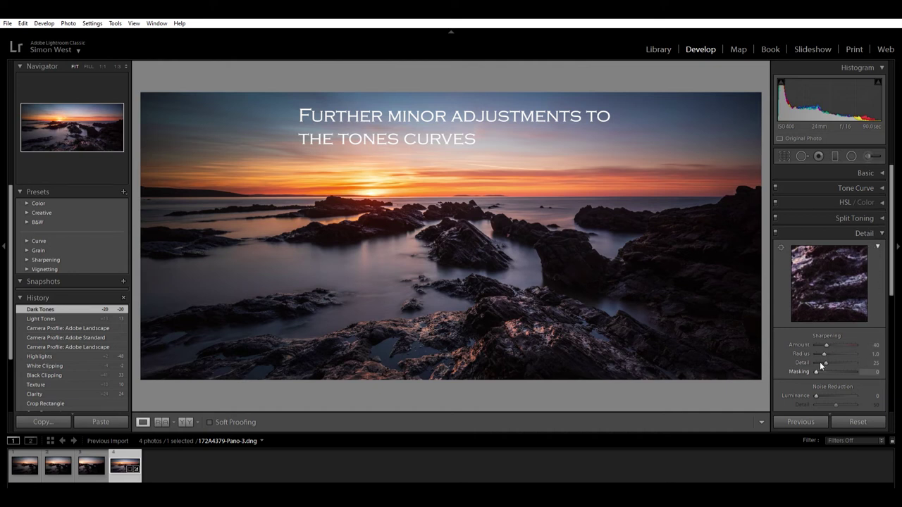
# - Sharpen with Amount 86, Radius 1.5 and Masking 70, checking the rocks at 1:1
pyautogui.moveTo(817, 367); pyautogui.dragTo(844, 372)
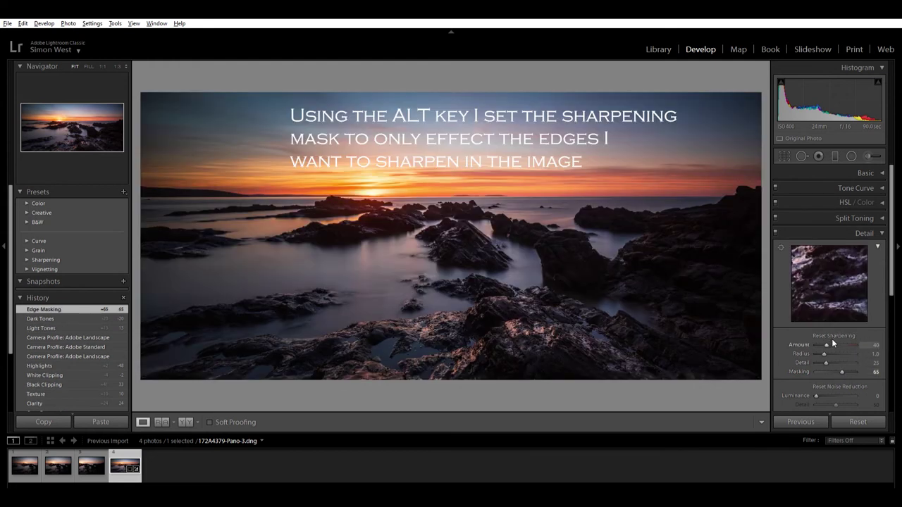
pyautogui.keyDown('alt'); pyautogui.click(825, 344); pyautogui.keyUp('alt')
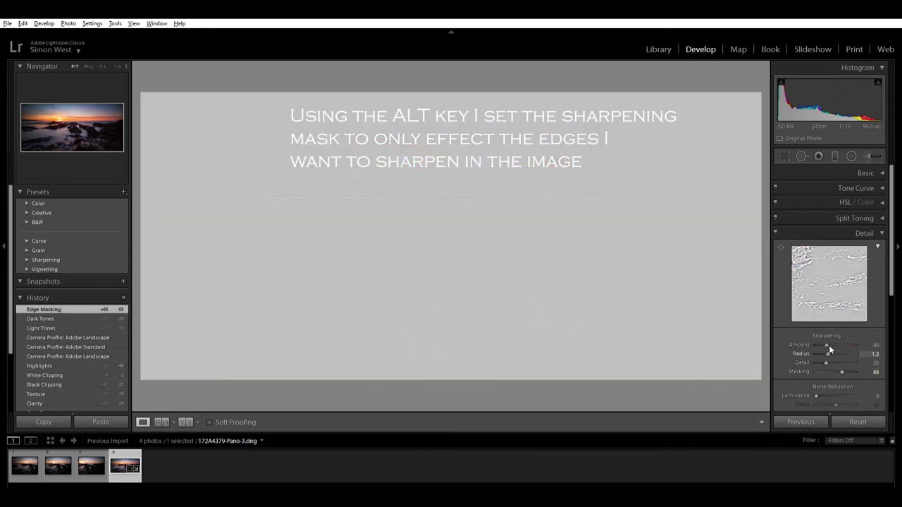
pyautogui.moveTo(830, 346); pyautogui.dragTo(832, 346)
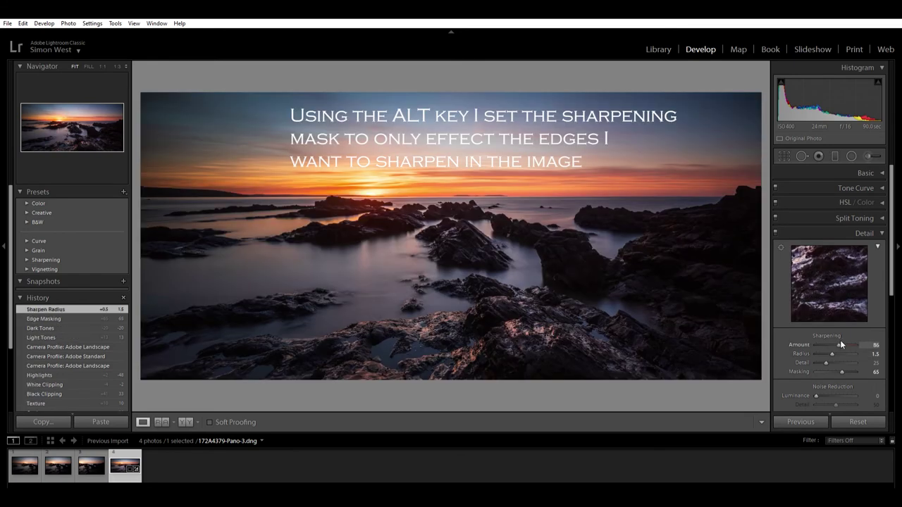
pyautogui.click(396, 206)
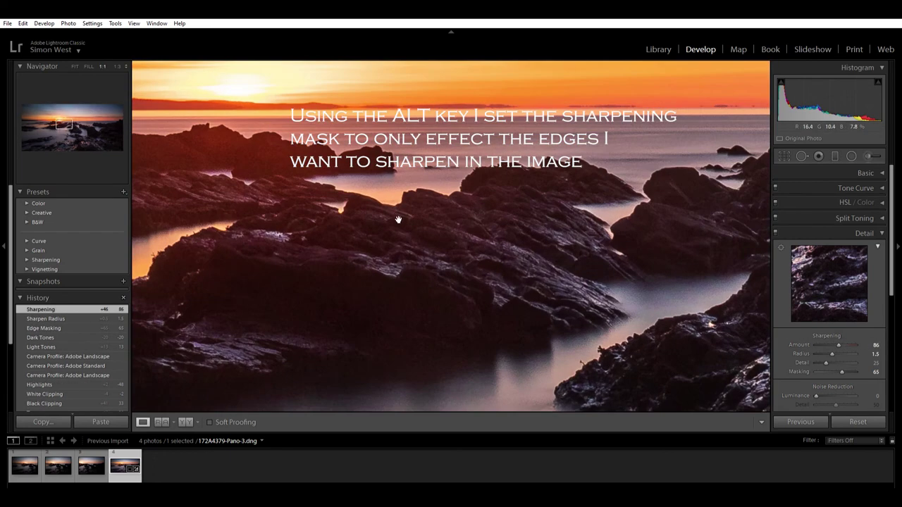
pyautogui.moveTo(398, 219); pyautogui.dragTo(288, 86)
pyautogui.moveTo(521, 241); pyautogui.dragTo(467, 245)
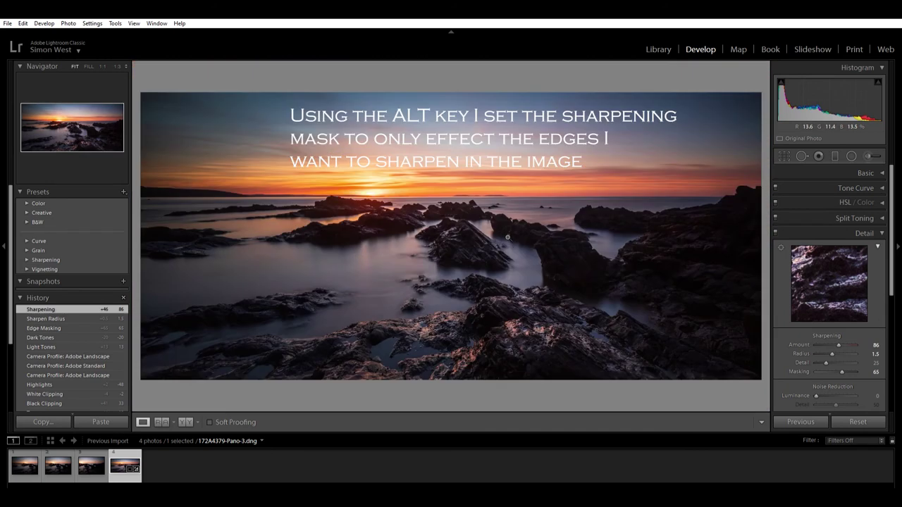
pyautogui.click(509, 238)
pyautogui.press('alt')
pyautogui.moveTo(841, 361); pyautogui.dragTo(843, 360)
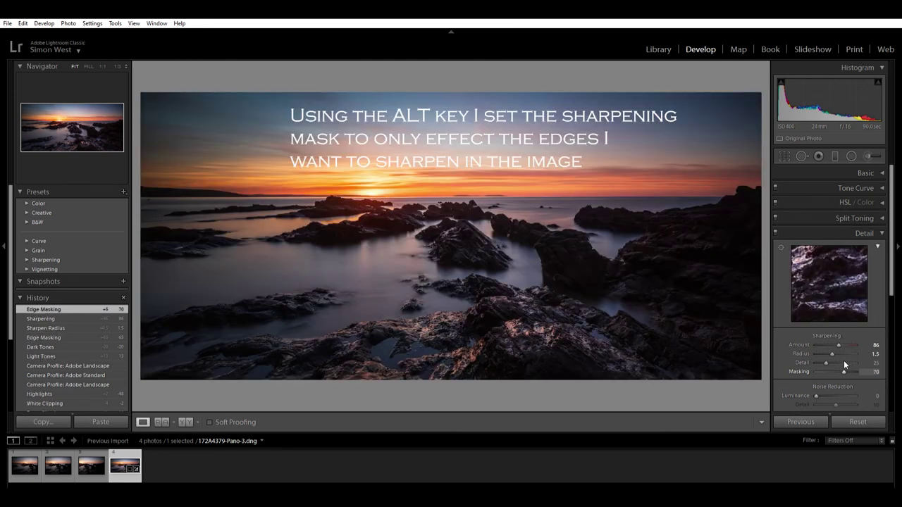
# - Toggle the lens profile and chromatic aberration corrections on, then back off
pyautogui.click(879, 231)
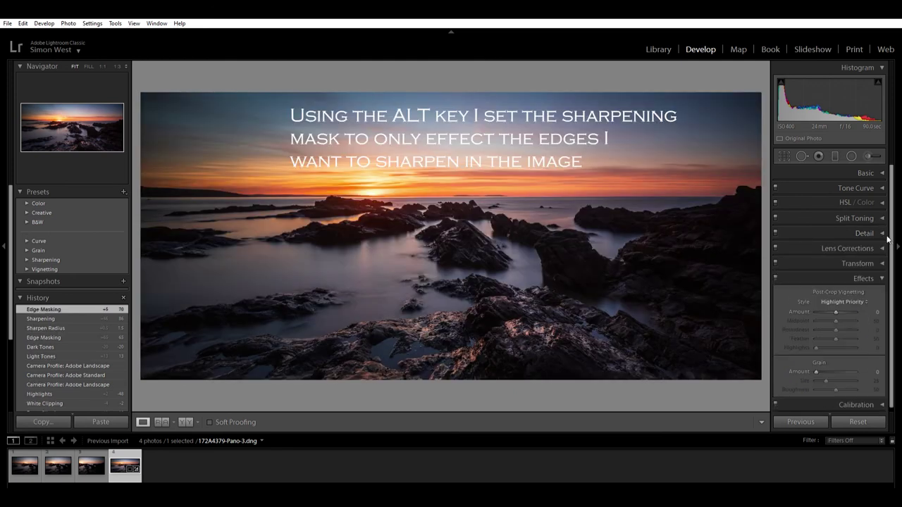
pyautogui.click(857, 247)
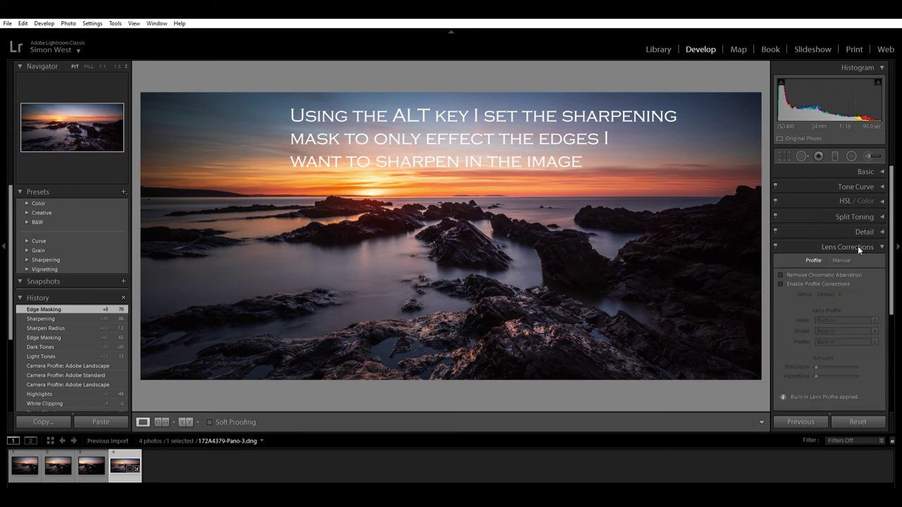
pyautogui.click(781, 274)
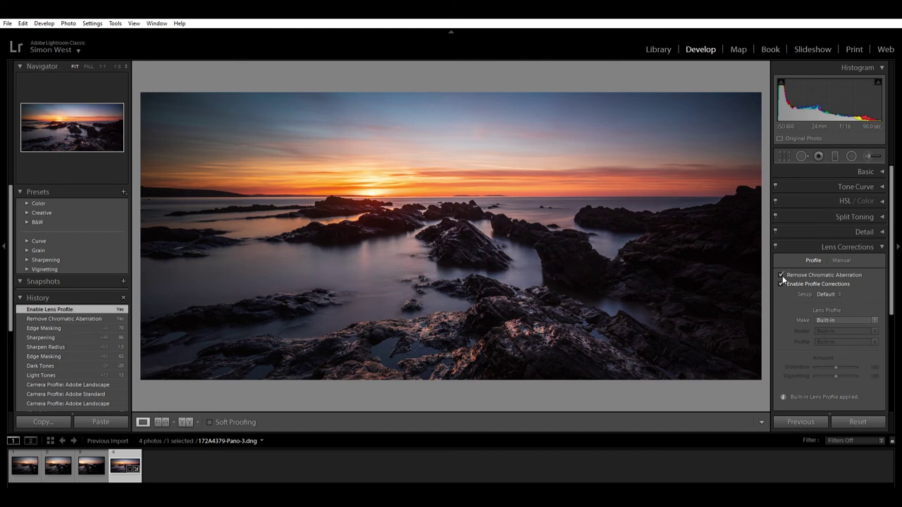
pyautogui.click(781, 284)
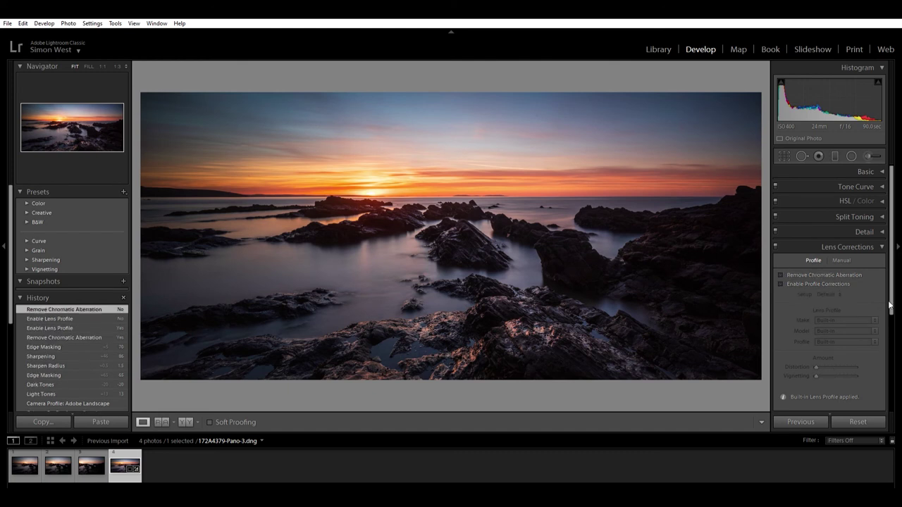
pyautogui.click(880, 241)
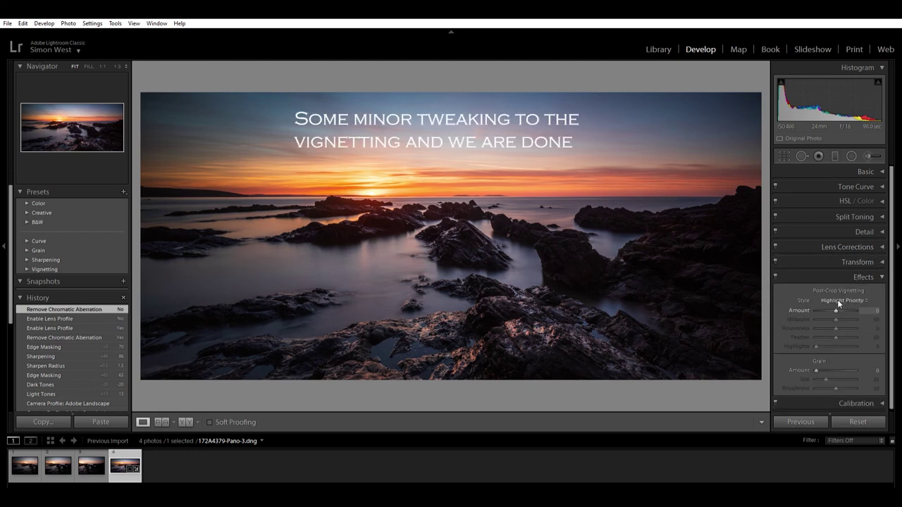
# - Add a post-crop vignette with Amount -5 and Midpoint 36
pyautogui.moveTo(836, 305); pyautogui.dragTo(835, 305)
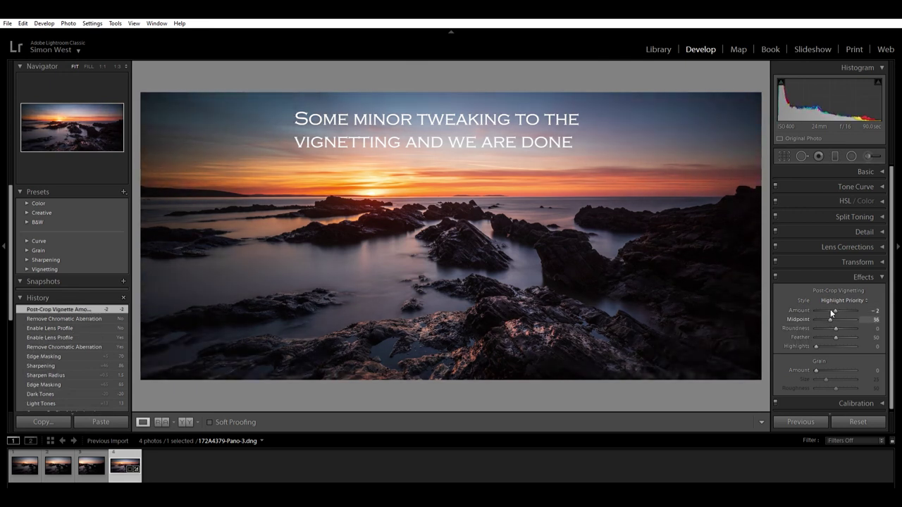
pyautogui.moveTo(834, 300); pyautogui.dragTo(840, 327)
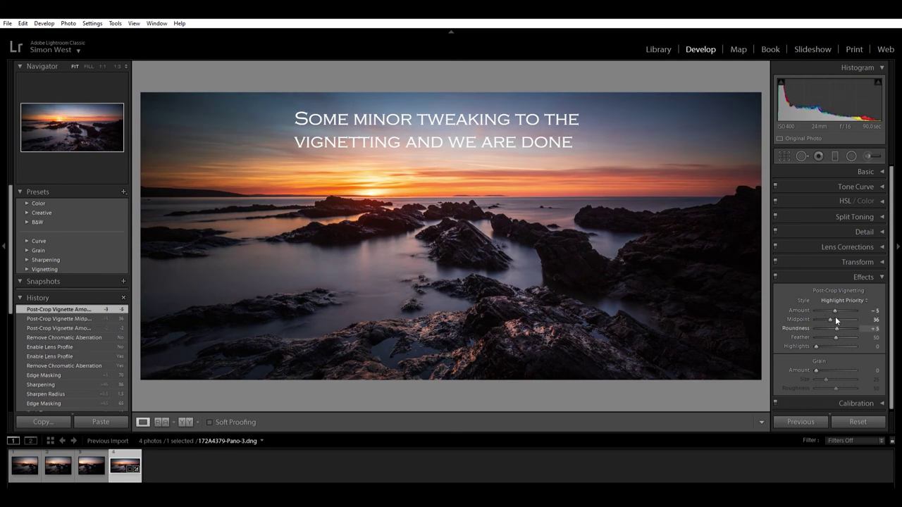
pyautogui.click(881, 272)
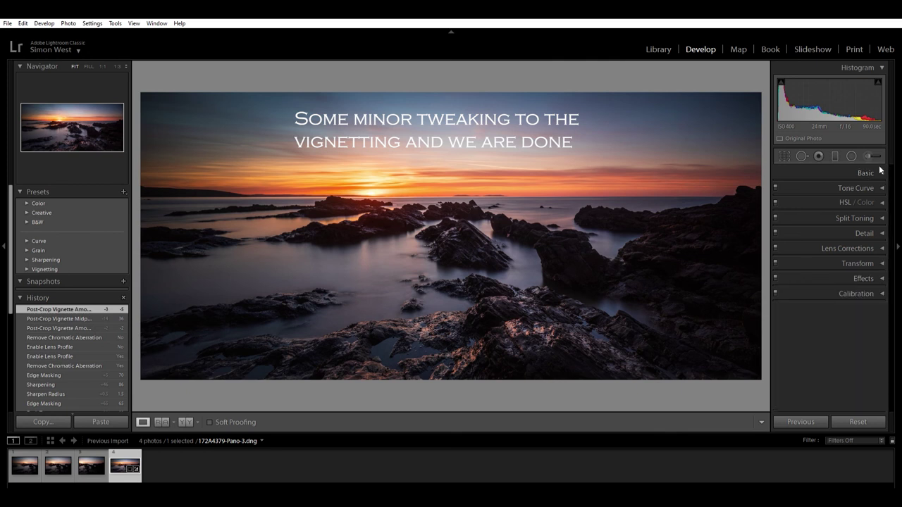
# - Switch to the Library module to reach the panorama's Export One File dialog
pyautogui.click(656, 49)
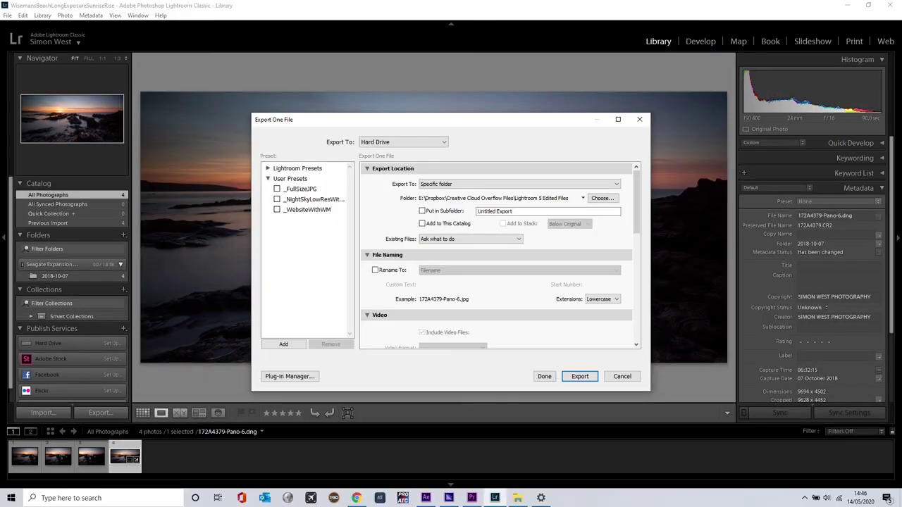